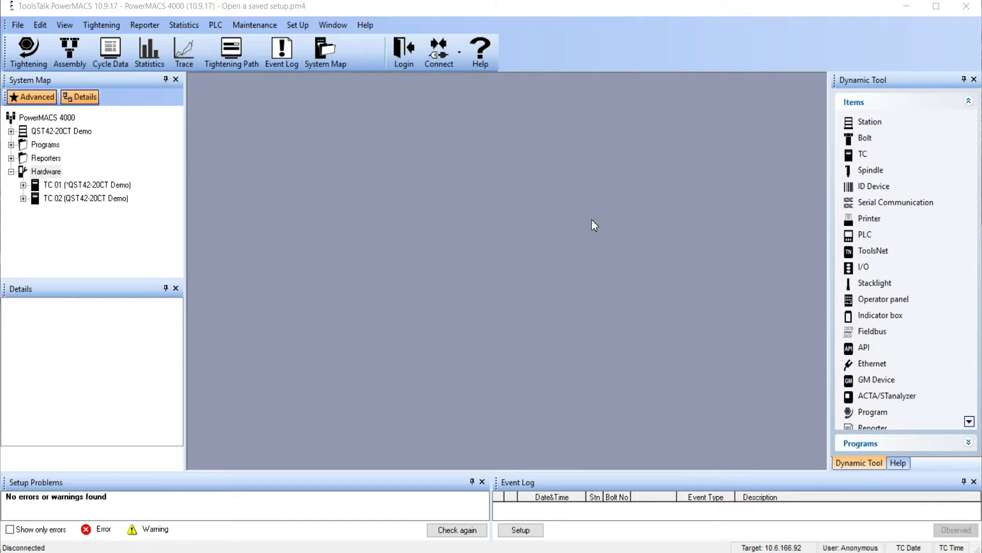
# - Open the setup file dialog from the File menu and select the Windows (C:) drive
pyautogui.click(19, 25)
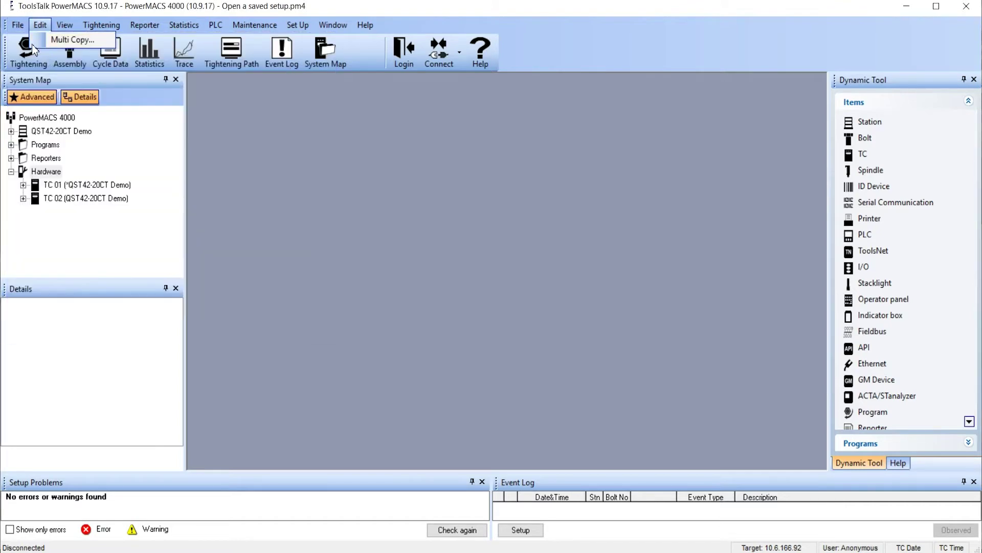
pyautogui.click(17, 25)
pyautogui.click(43, 55)
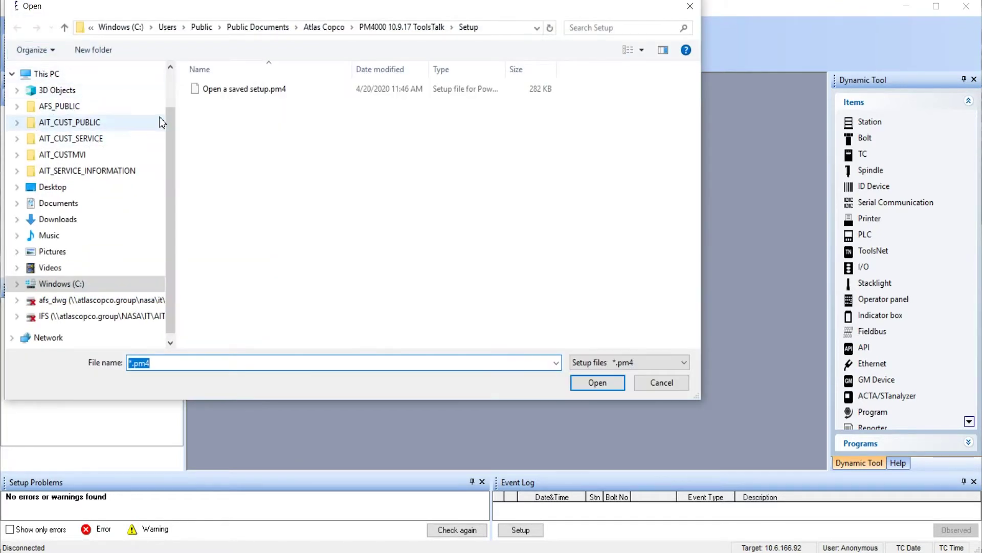
pyautogui.click(69, 286)
# - Navigate through Users, Public, Public Documents and Atlas Copco into the PM4000 10.9.17 ToolsTalk folder
pyautogui.click(213, 260)
pyautogui.doubleClick(213, 259)
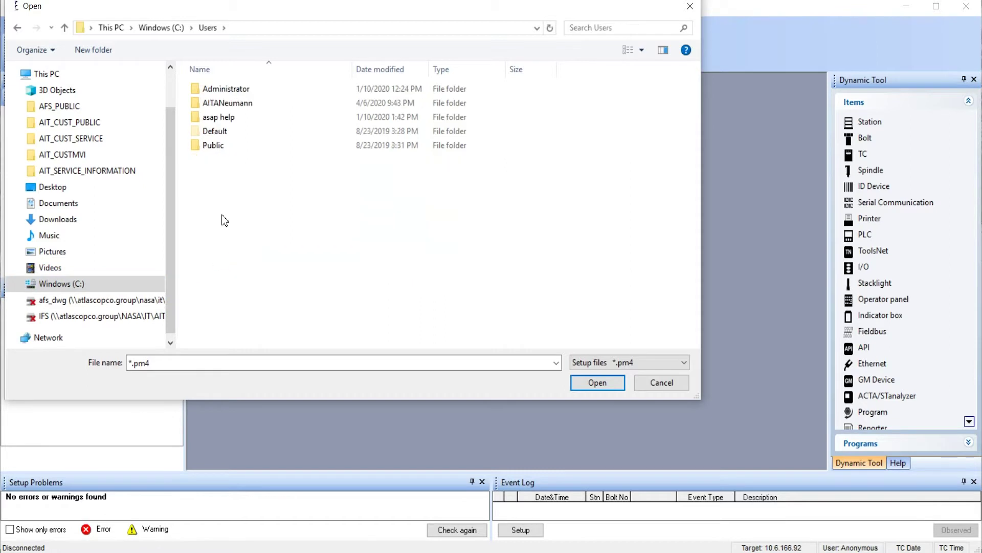
pyautogui.doubleClick(216, 153)
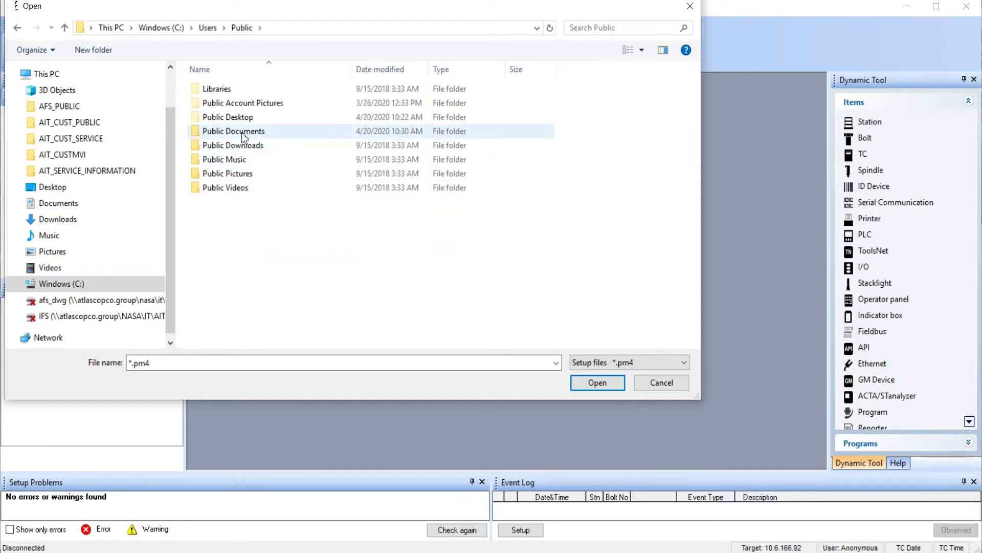
pyautogui.click(245, 136)
pyautogui.doubleClick(245, 135)
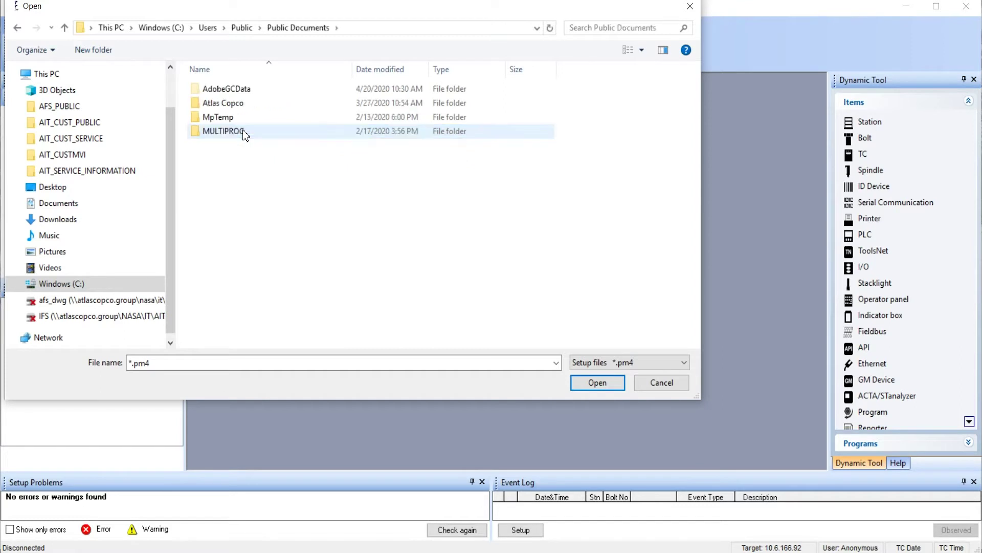
pyautogui.doubleClick(228, 107)
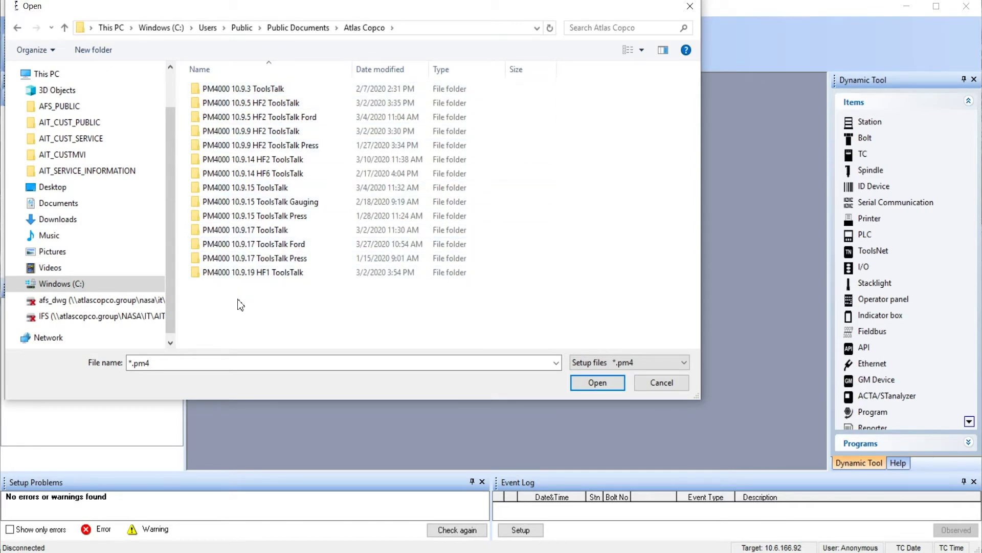
pyautogui.doubleClick(250, 231)
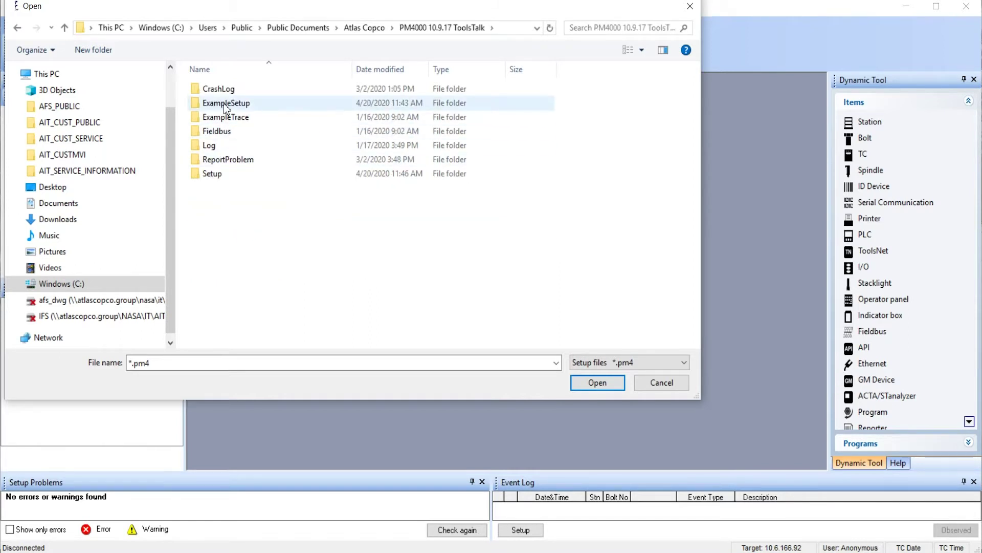
# - In the Setup folder, show All files (*.*) and open 'Open a saved setup.pm4'
pyautogui.doubleClick(215, 175)
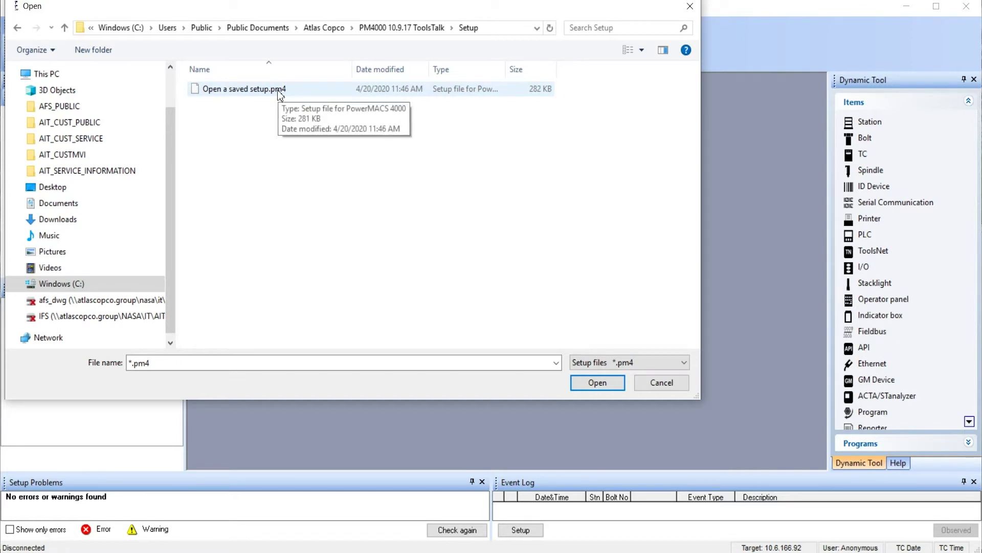
pyautogui.click(684, 363)
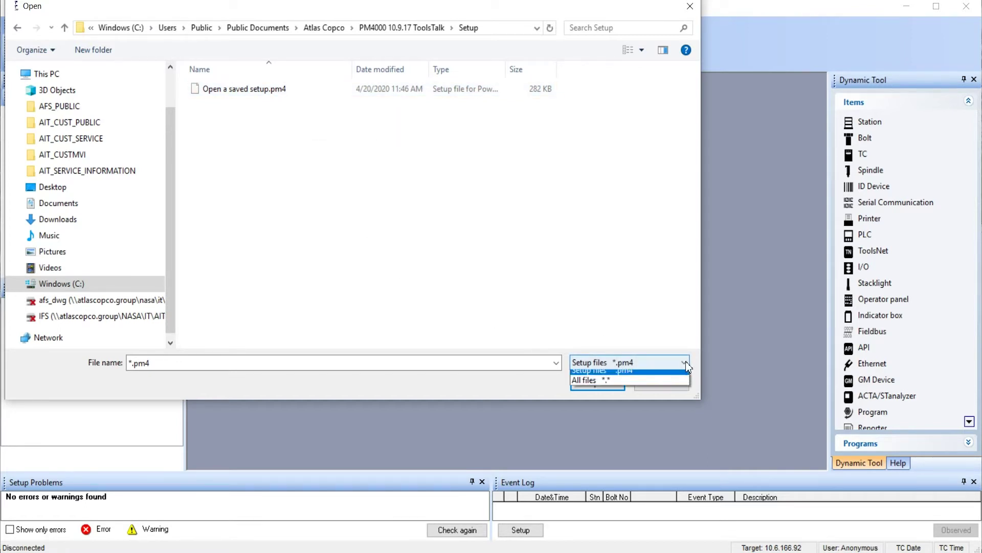
pyautogui.click(595, 388)
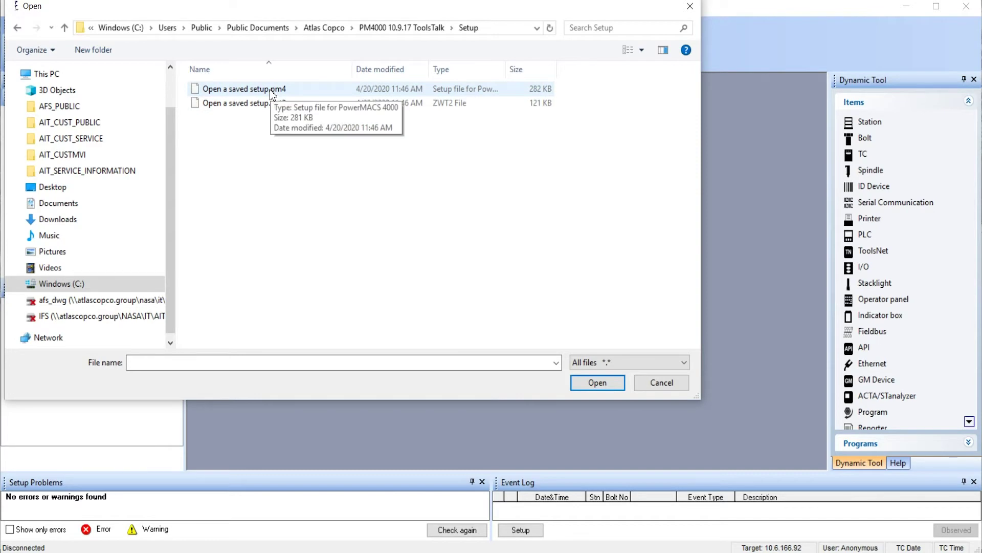
pyautogui.doubleClick(271, 91)
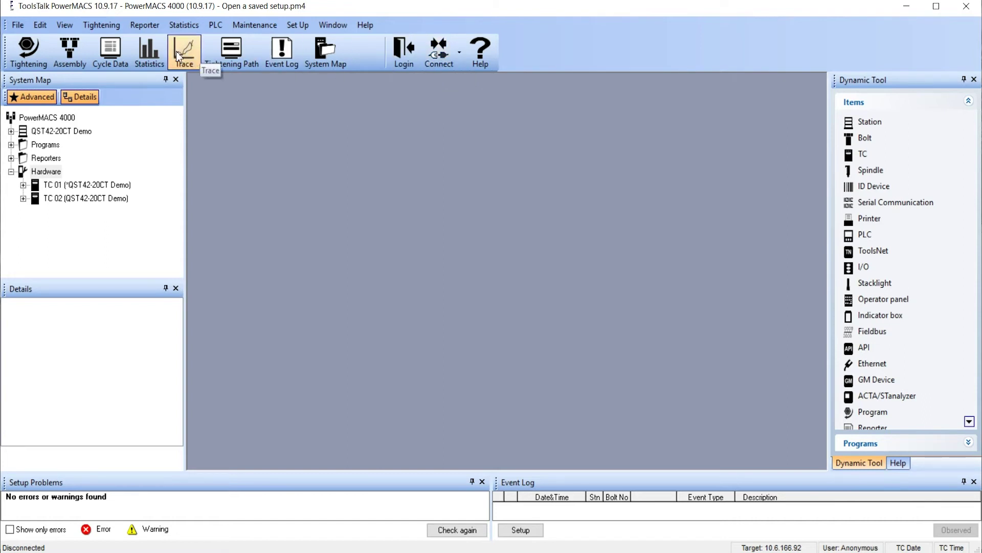
# - Reopen the File menu to show Open, Save, Connect and recent setup files
pyautogui.click(21, 29)
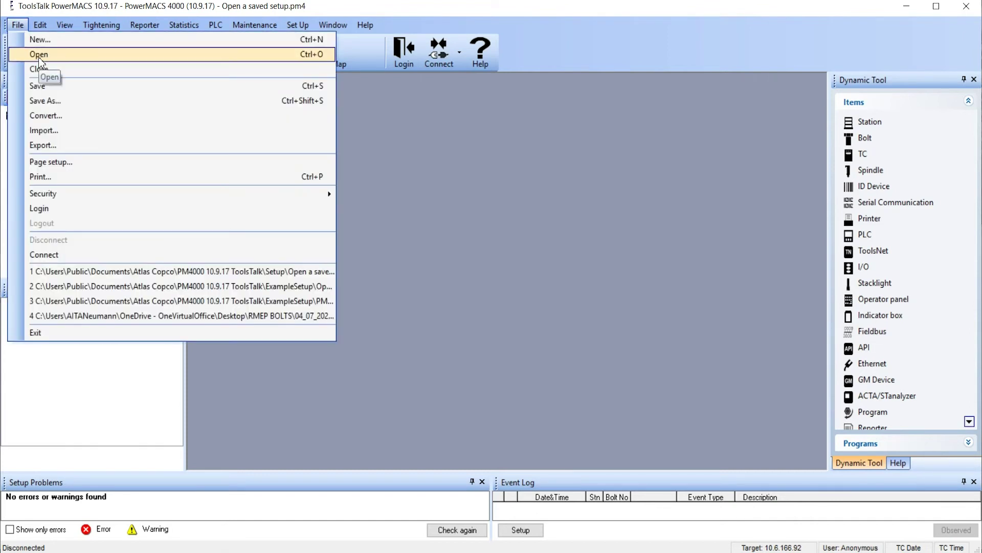